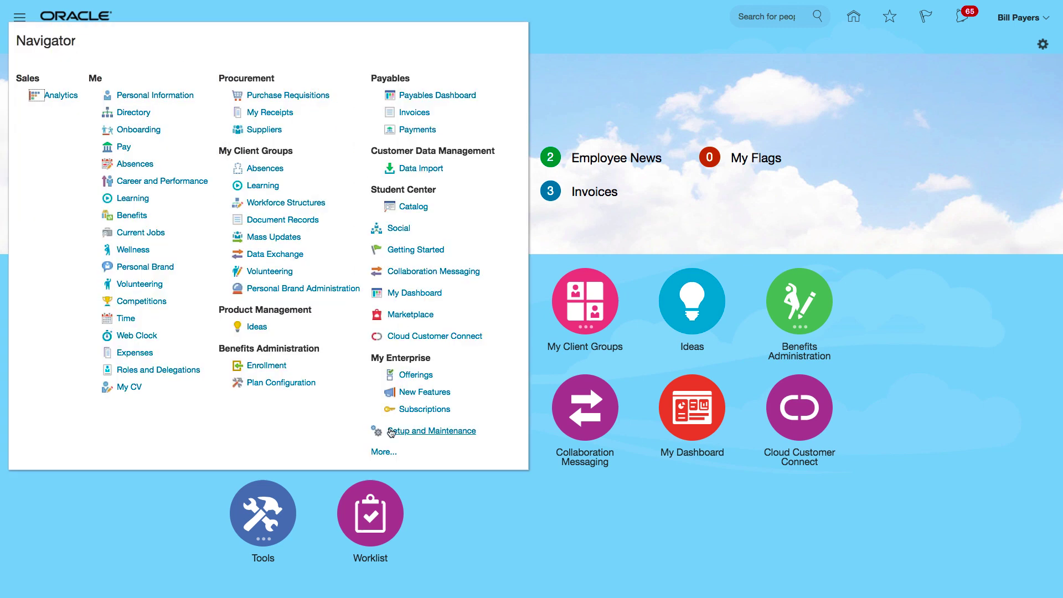
Open Tools > Scheduled Processes from the Navigator's More list.
click(385, 452)
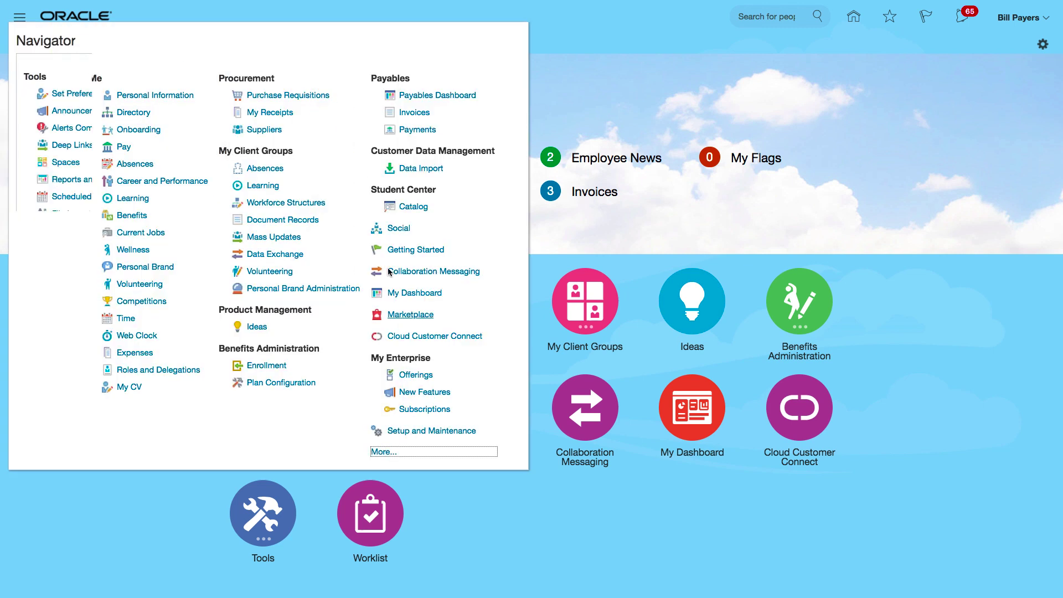
click(82, 198)
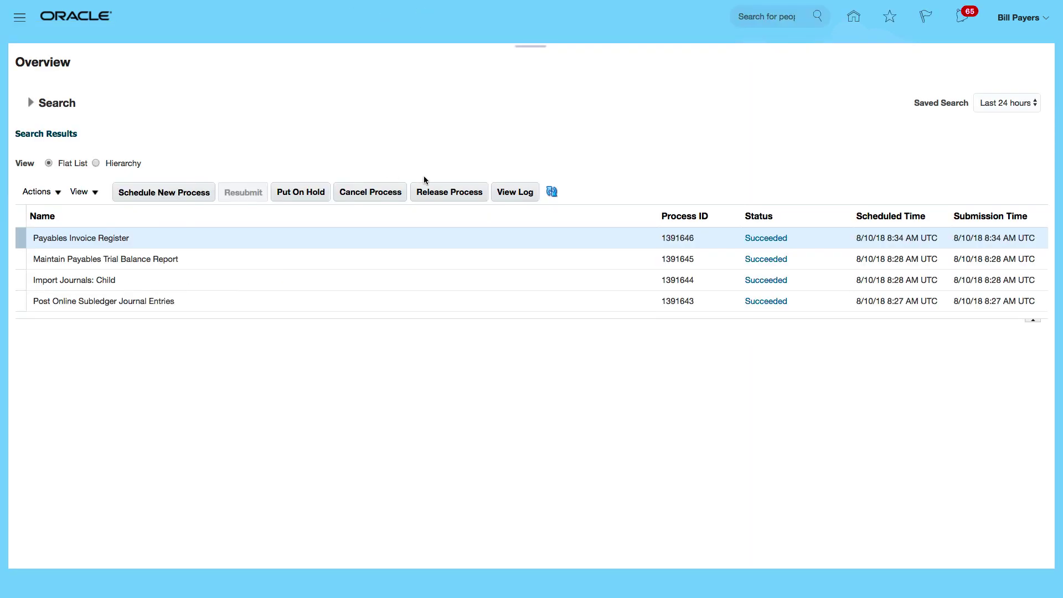
Schedule a new process and choose the Payables Invoice Register job by name.
click(162, 193)
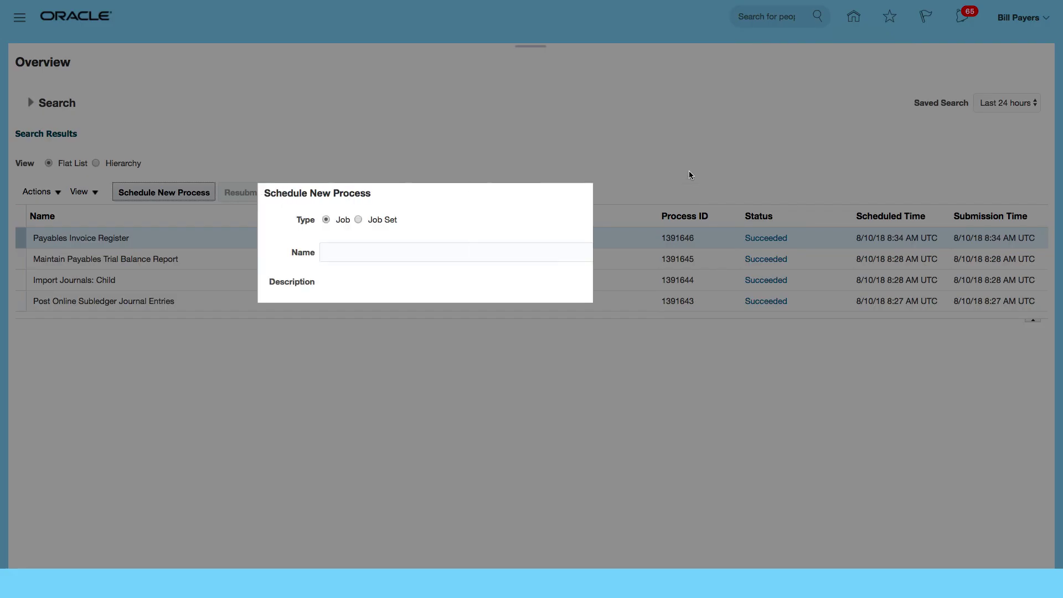
click(328, 246)
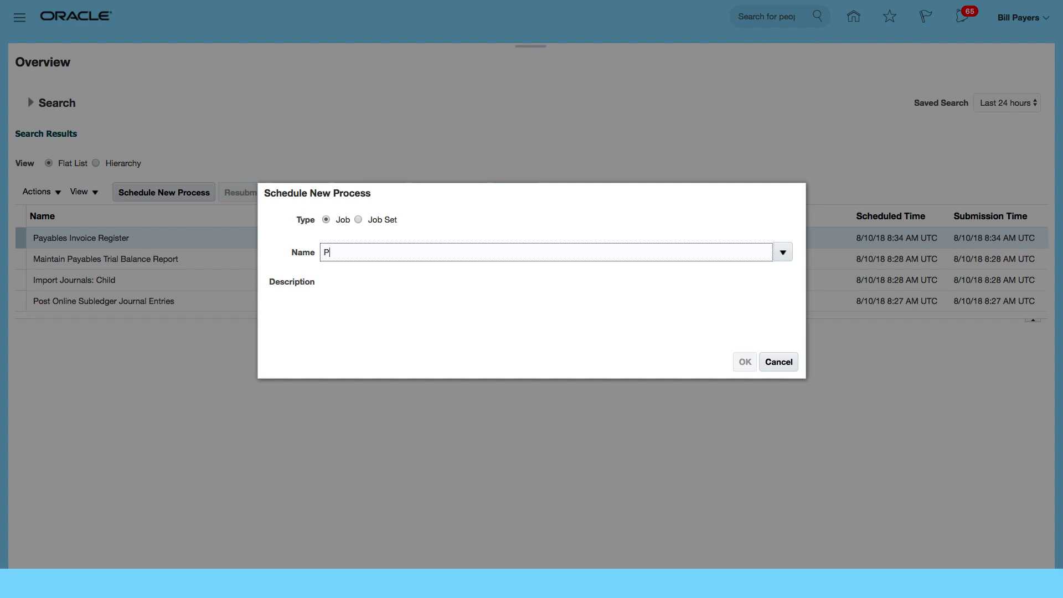
text(Payables Invoice R)
key(Tab)
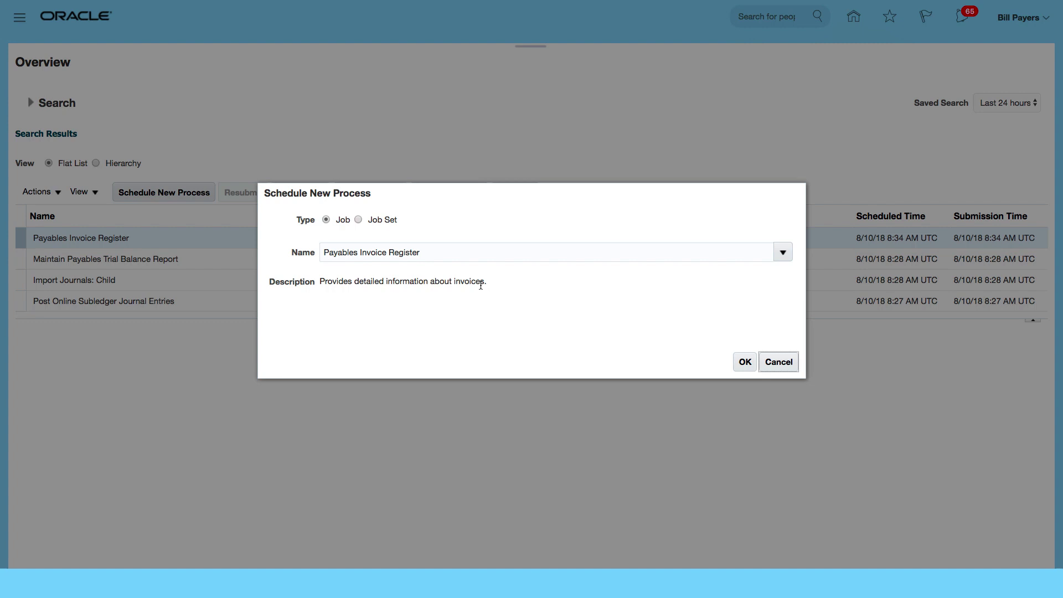
Confirm the job and set the Supplier Name parameter to Lee Supplies.
click(744, 361)
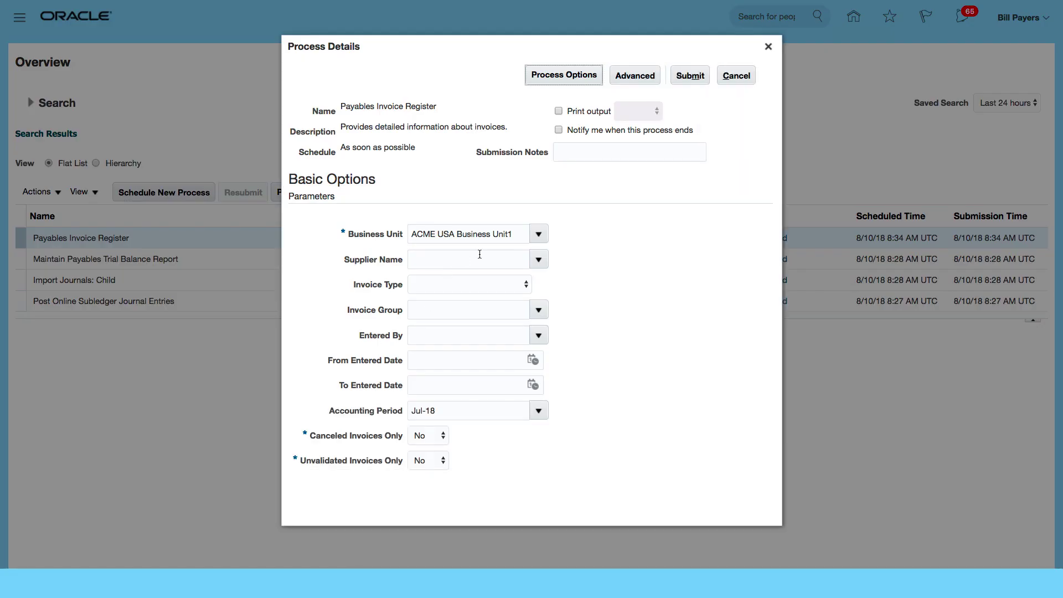
click(470, 260)
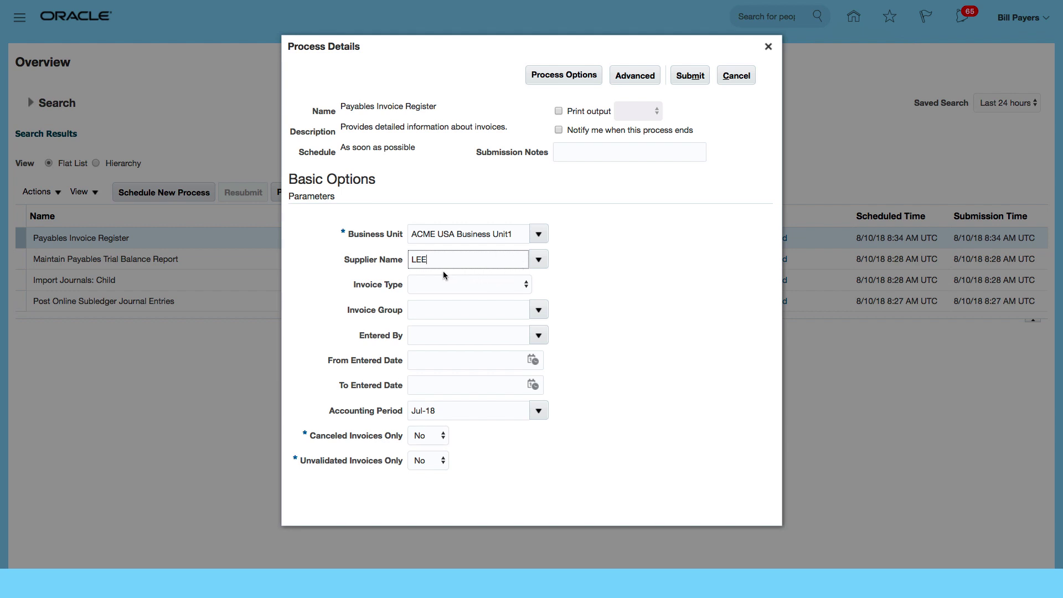
key(Tab)
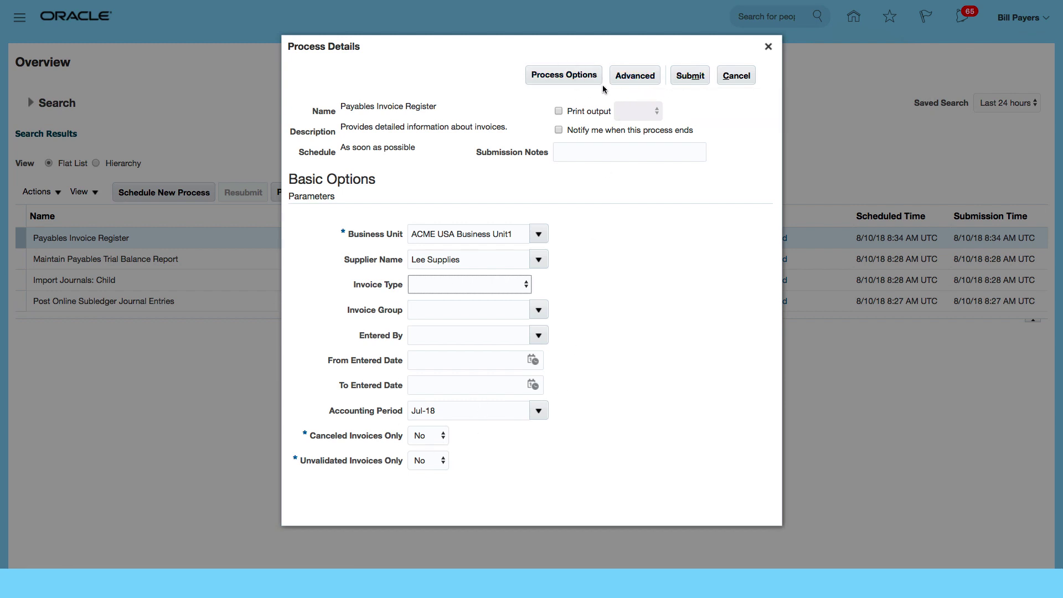
Show advanced options and keep the schedule set to run as soon as possible.
click(633, 77)
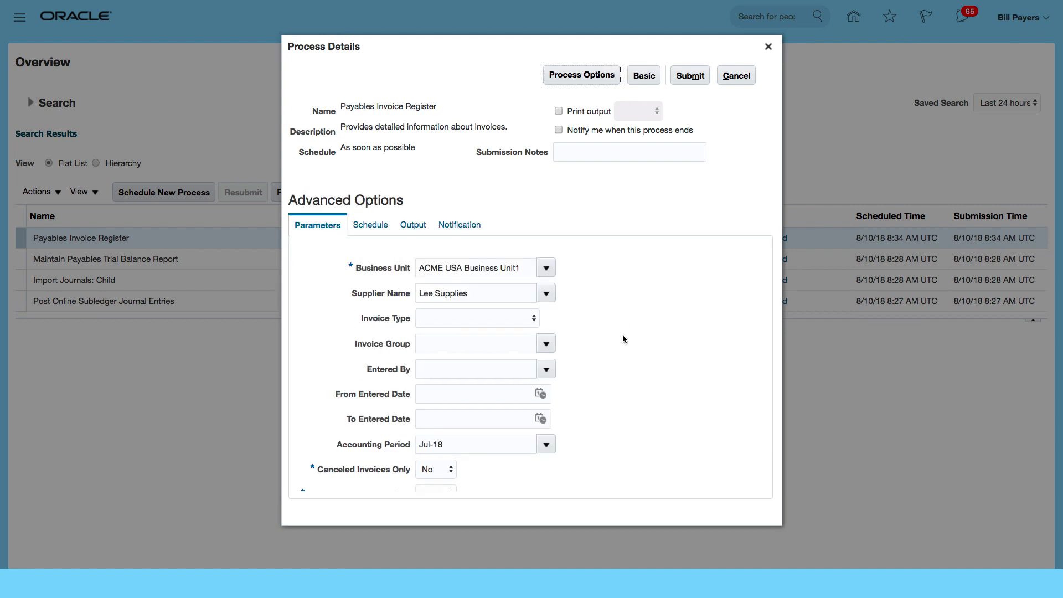
click(372, 225)
click(322, 276)
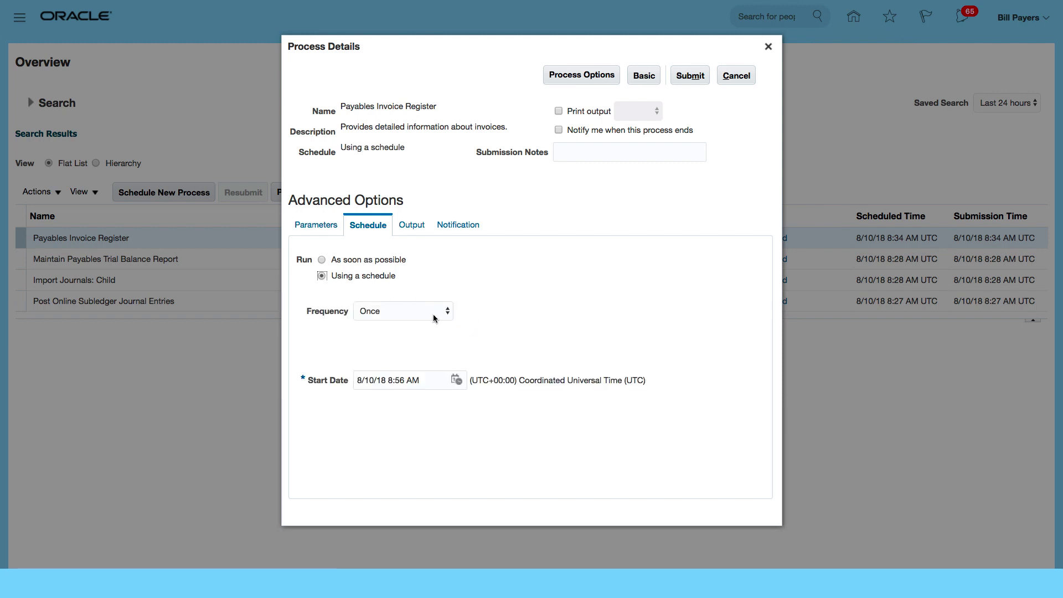
click(388, 310)
click(531, 310)
click(322, 260)
Add an output document using the Payables Invoice Register layout in PDF format.
click(411, 224)
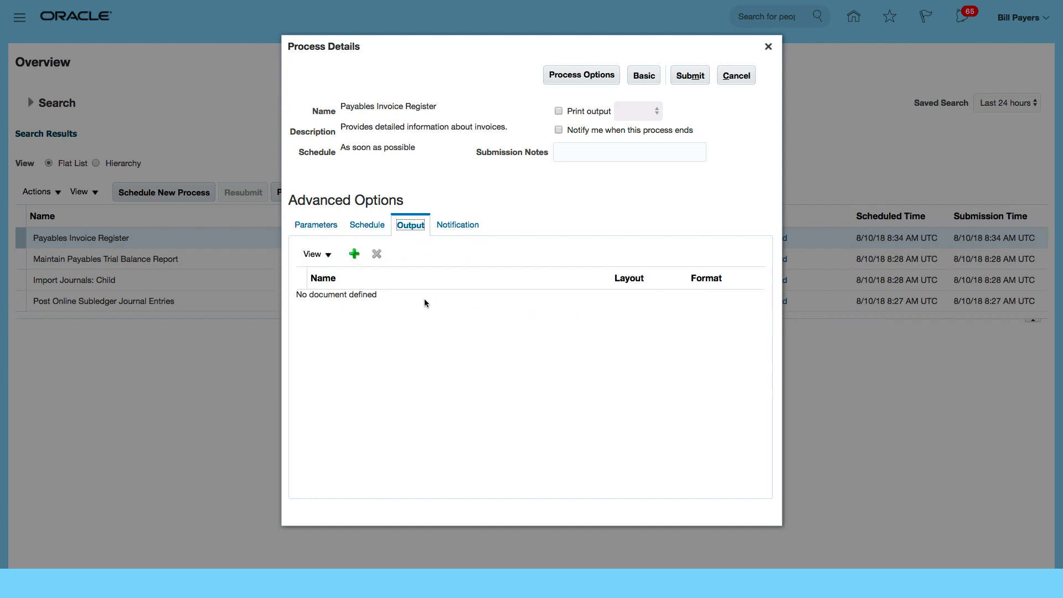
click(355, 253)
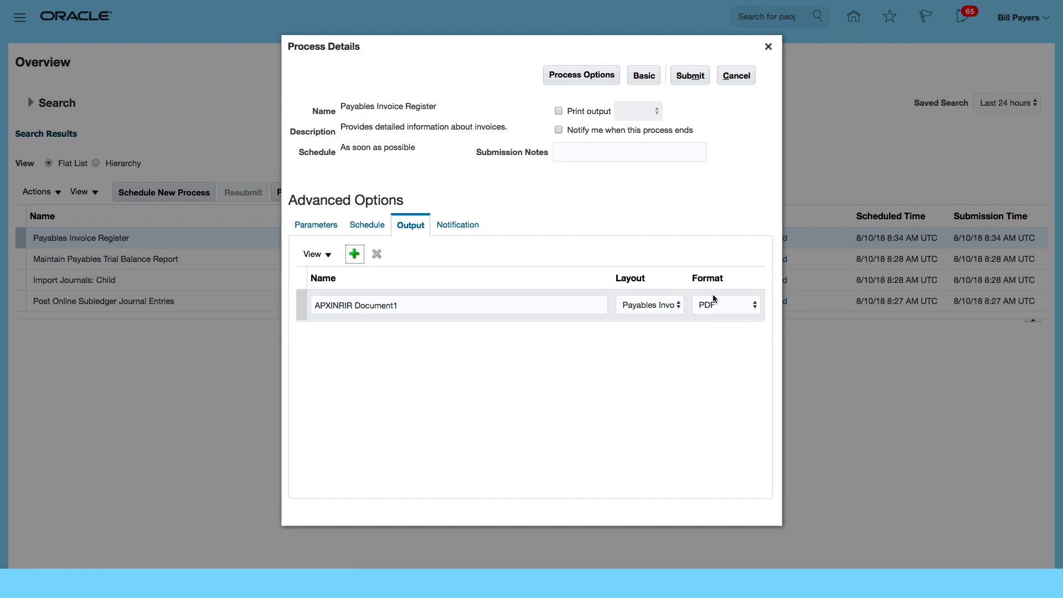
click(664, 308)
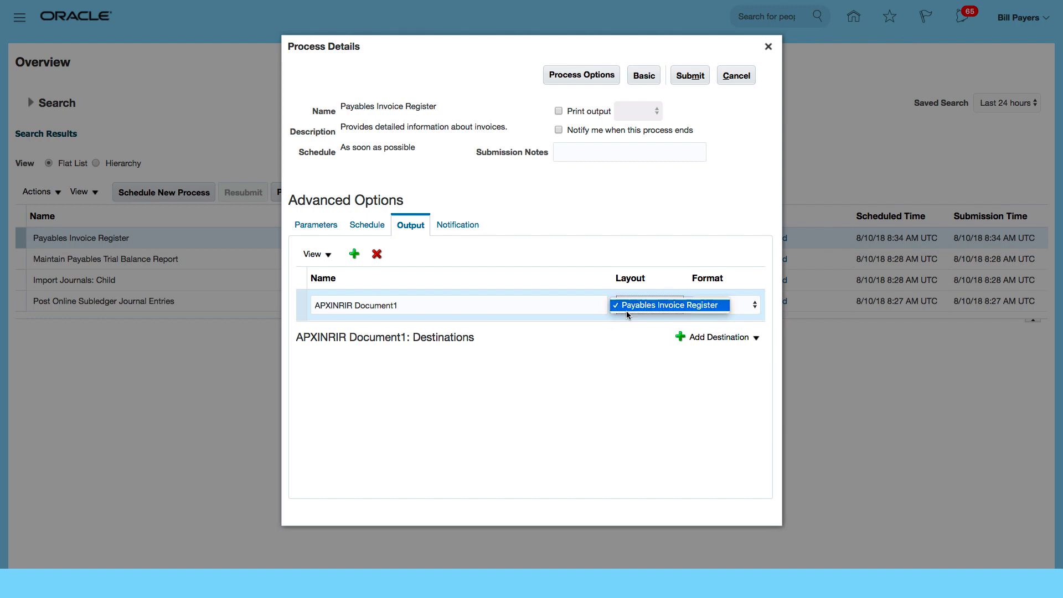
click(660, 246)
click(733, 309)
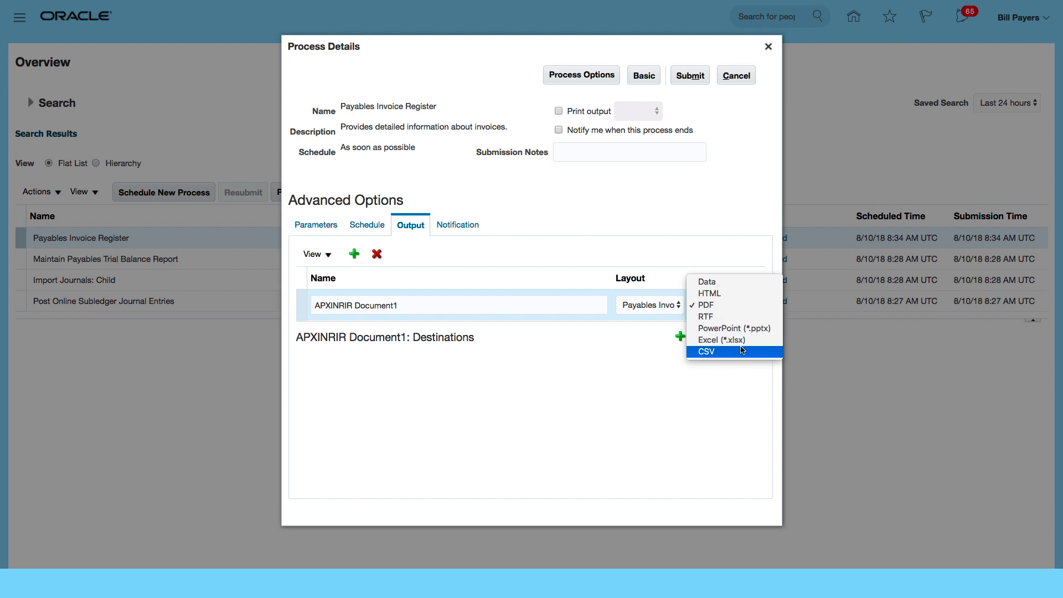
click(677, 192)
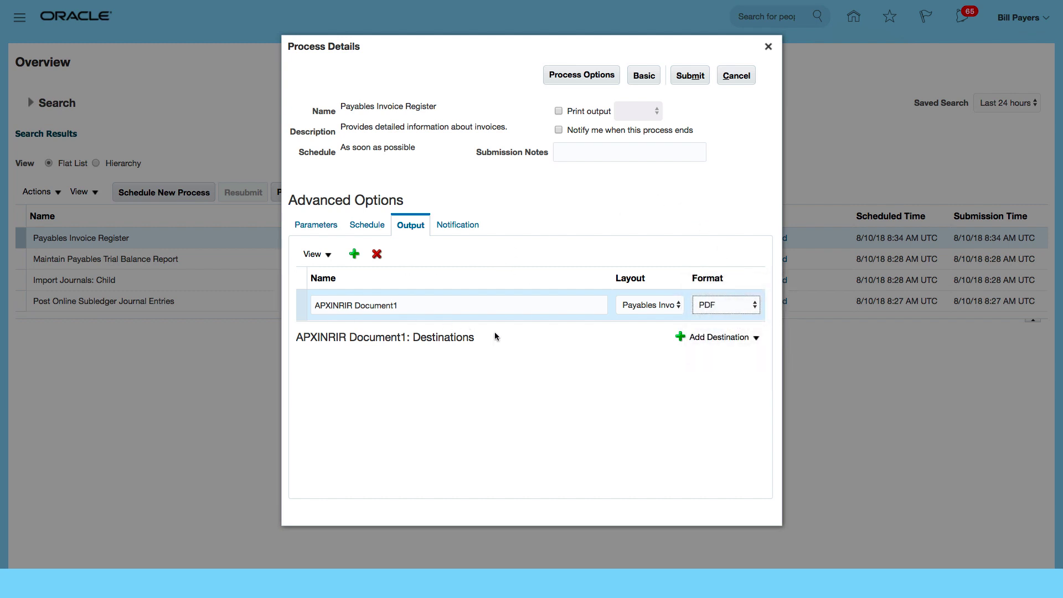
click(755, 337)
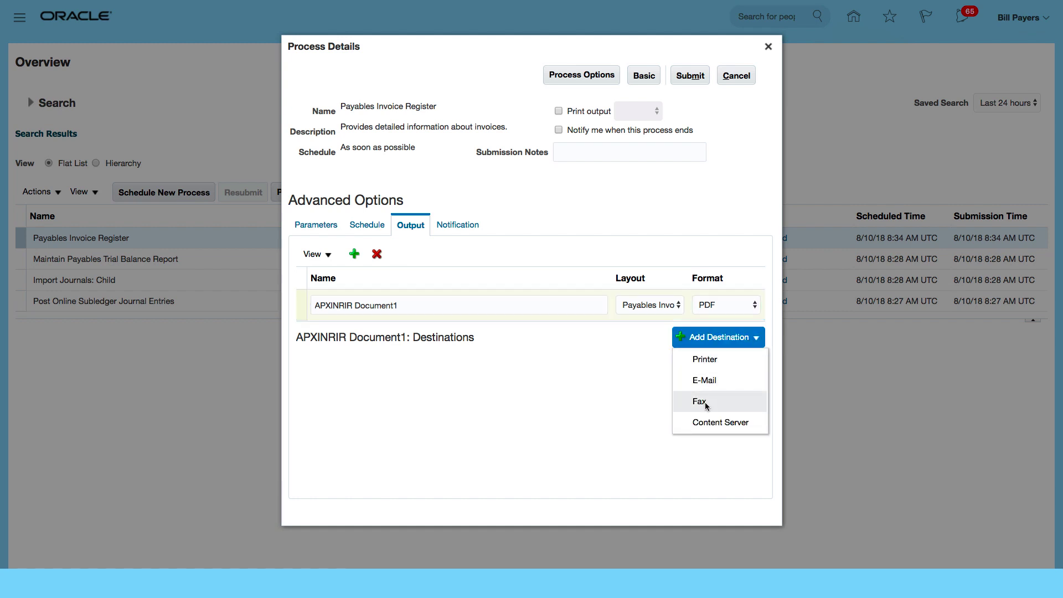
click(558, 352)
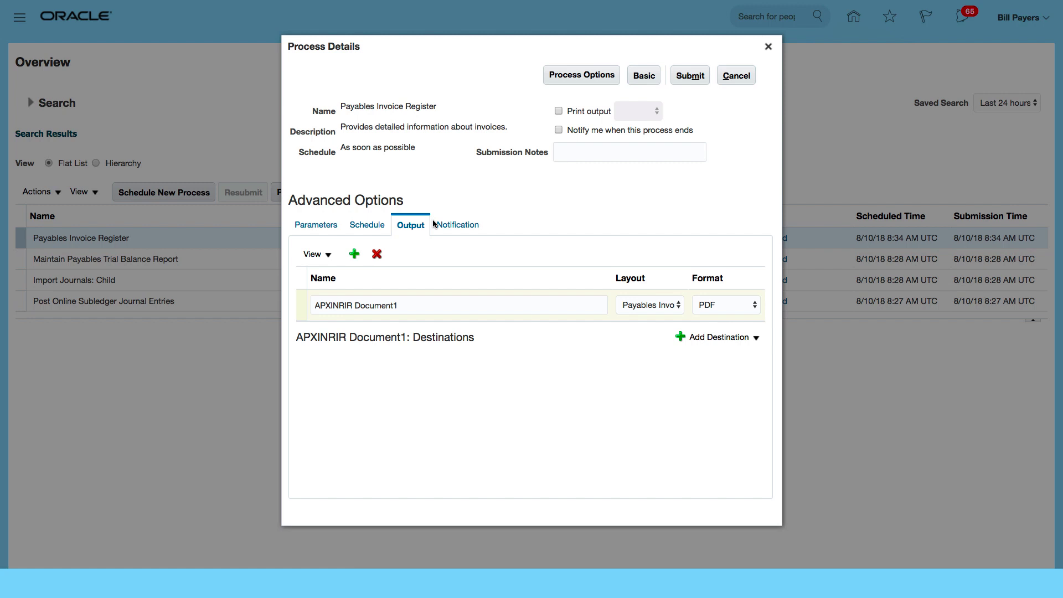
click(450, 226)
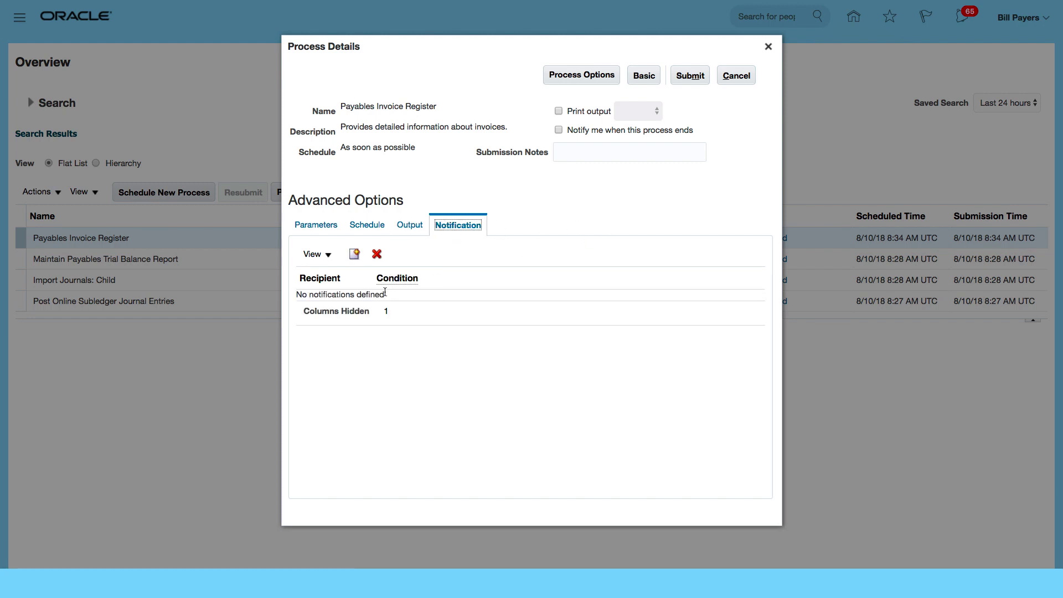
click(354, 254)
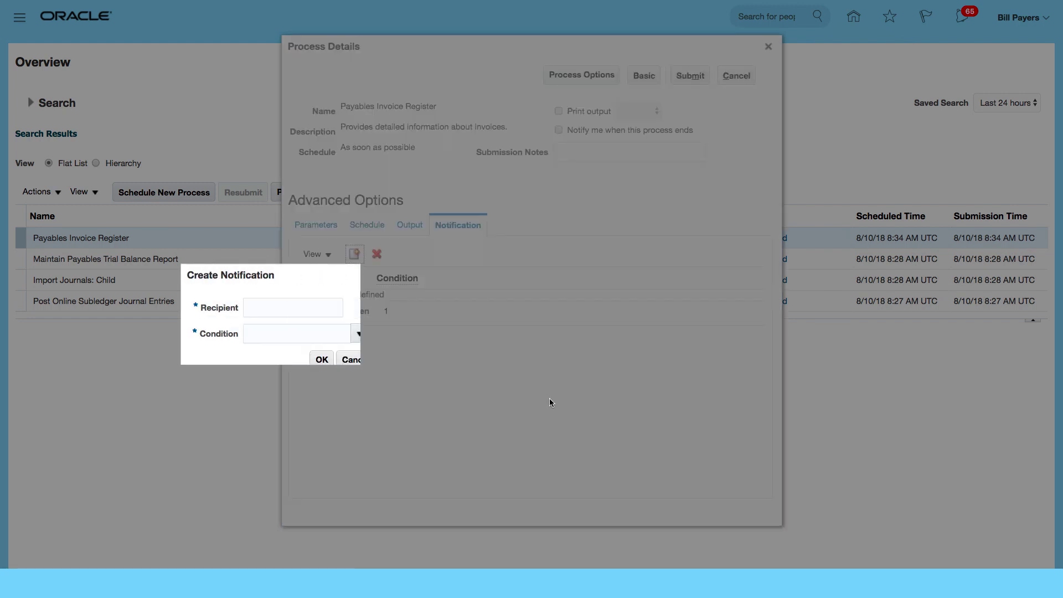
click(337, 334)
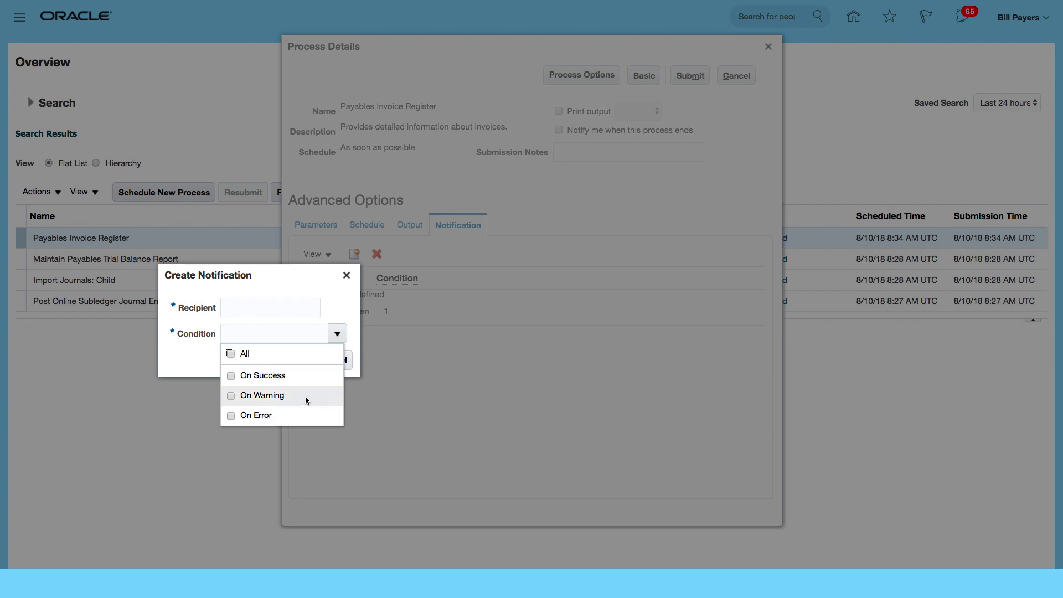
click(347, 275)
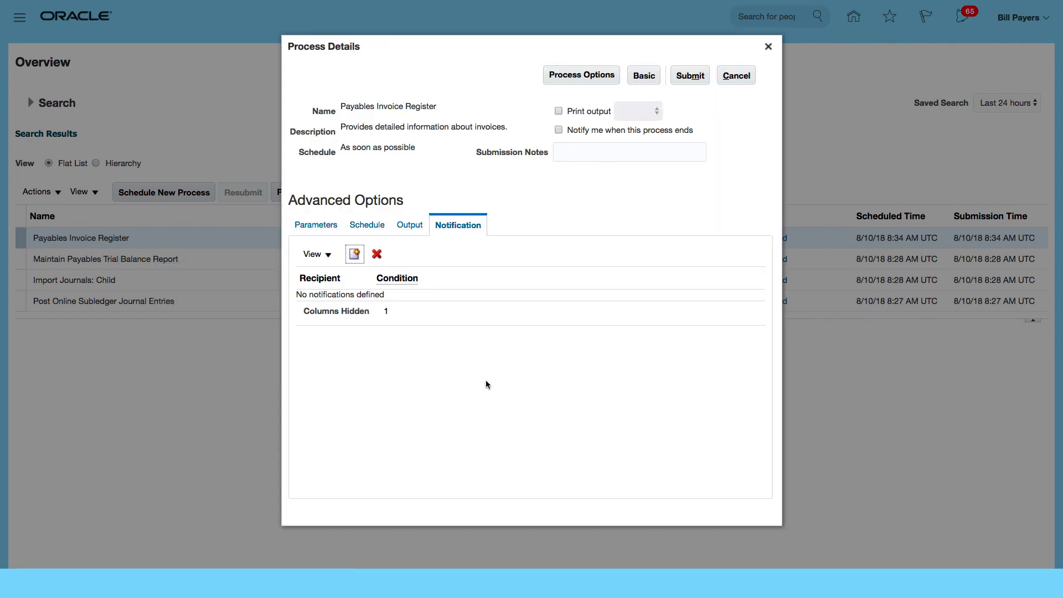
Recheck the Parameters and Schedule tabs, then submit the Payables Invoice Register process.
click(317, 225)
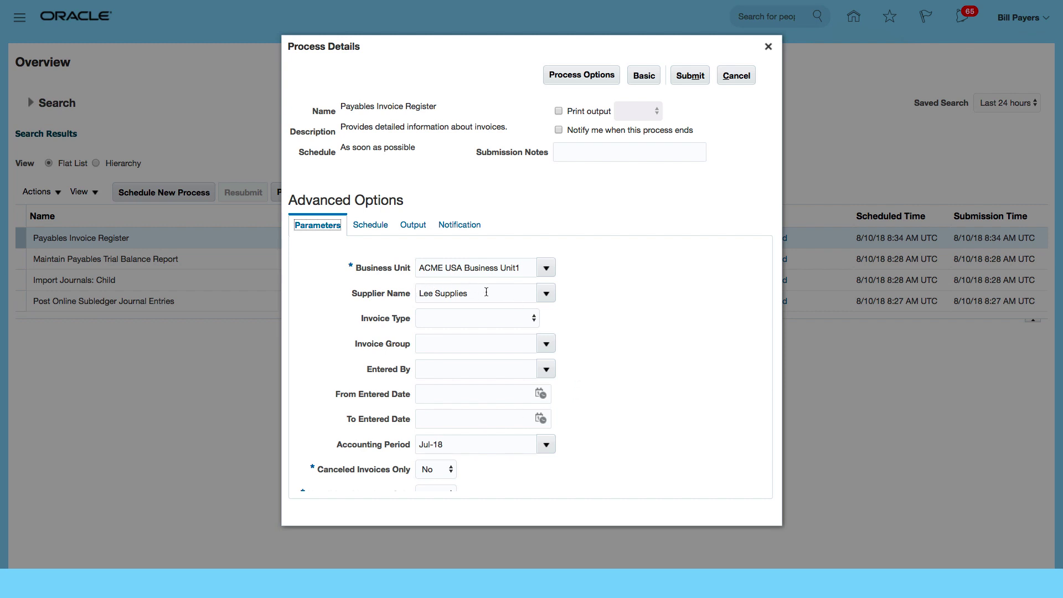
click(369, 227)
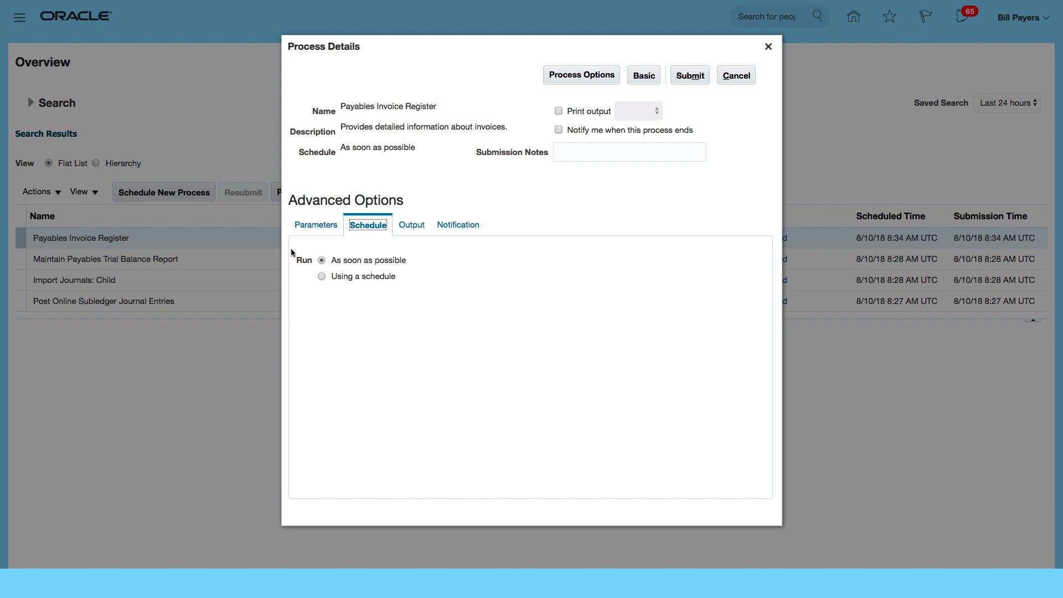
click(321, 230)
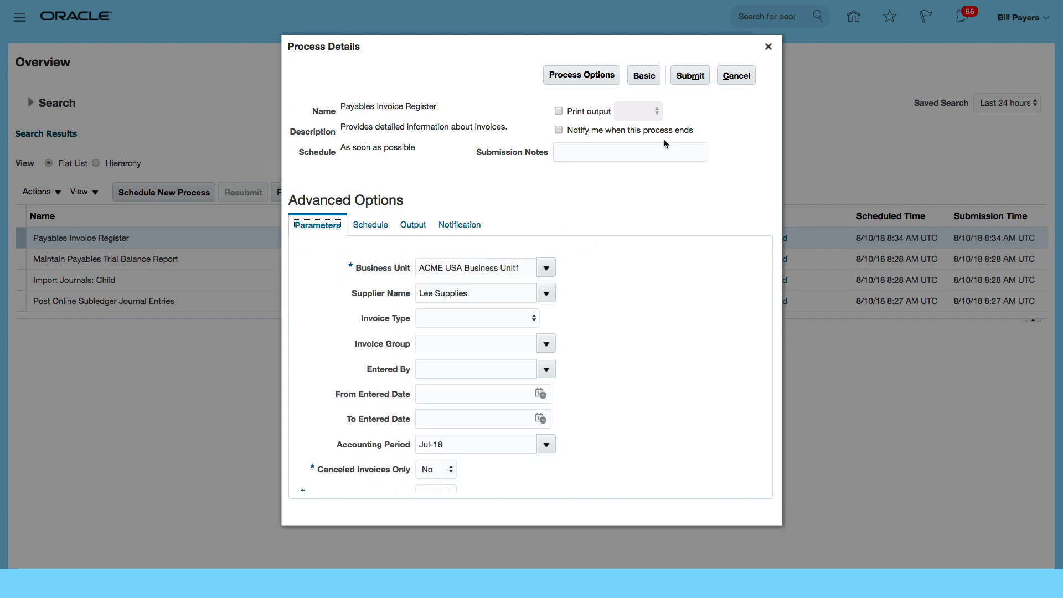
click(697, 75)
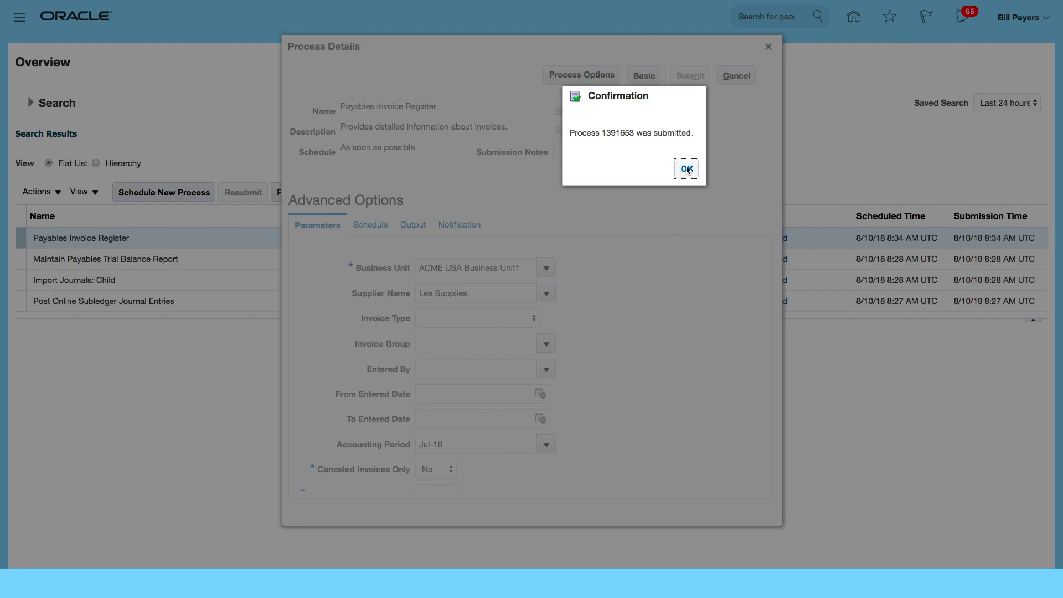
Acknowledge submission and refresh the process list until the run succeeds.
click(687, 169)
click(552, 192)
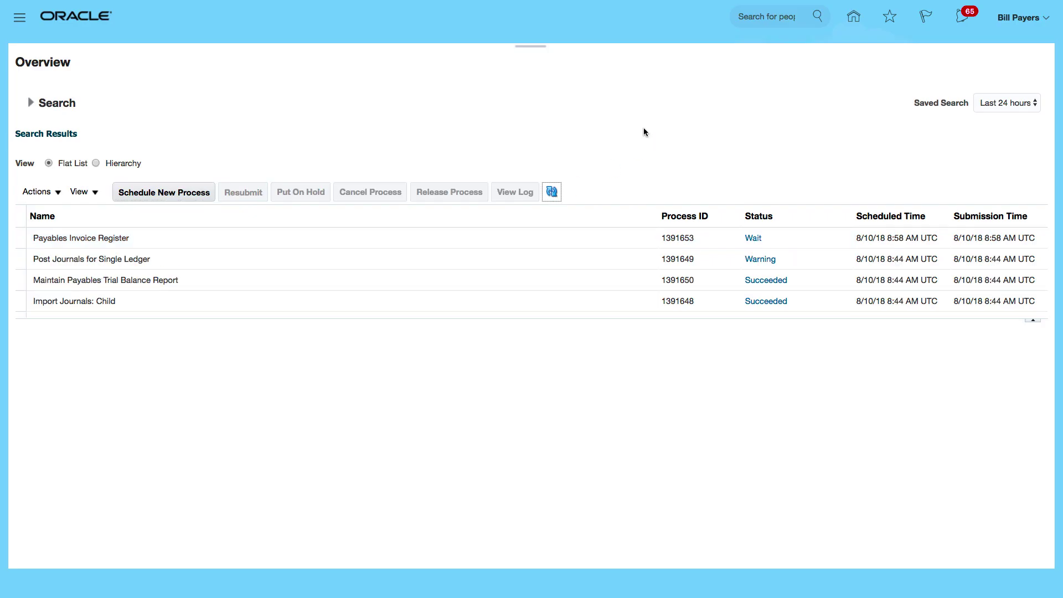
click(453, 239)
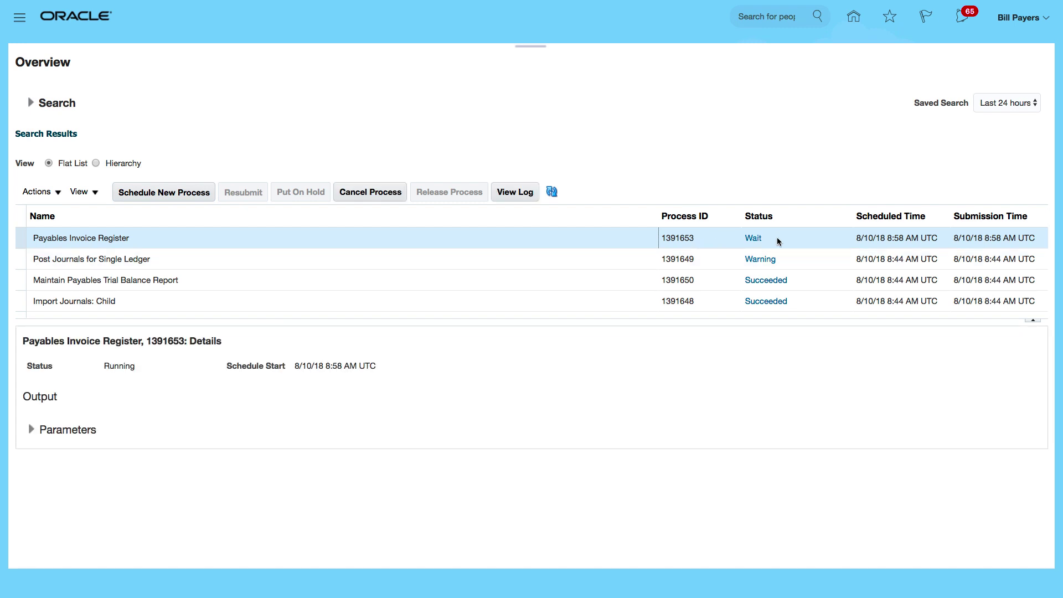
click(552, 192)
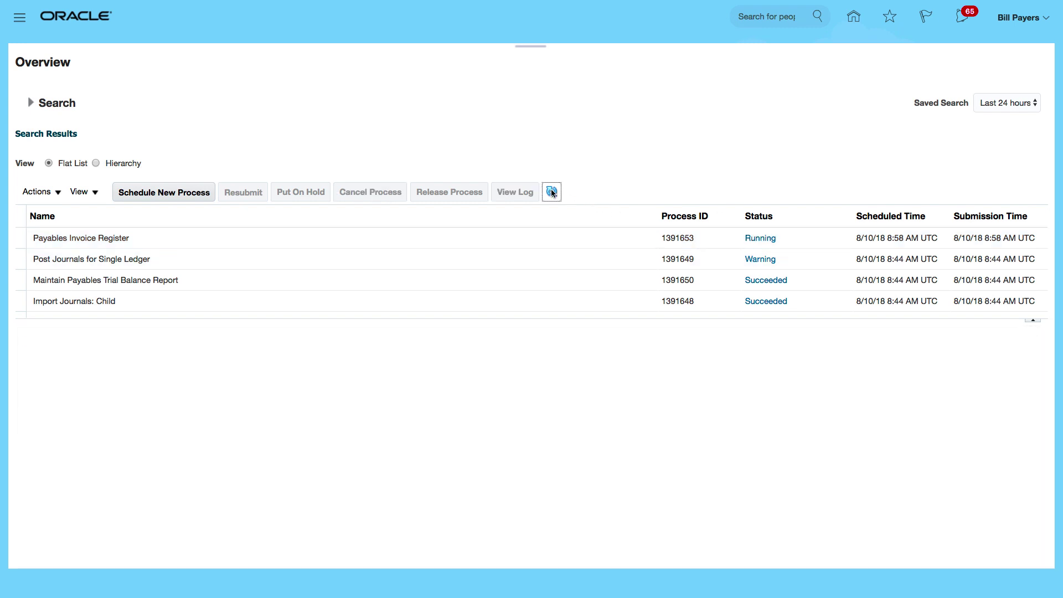
click(552, 192)
Open the completed run's PDF report output.
click(568, 242)
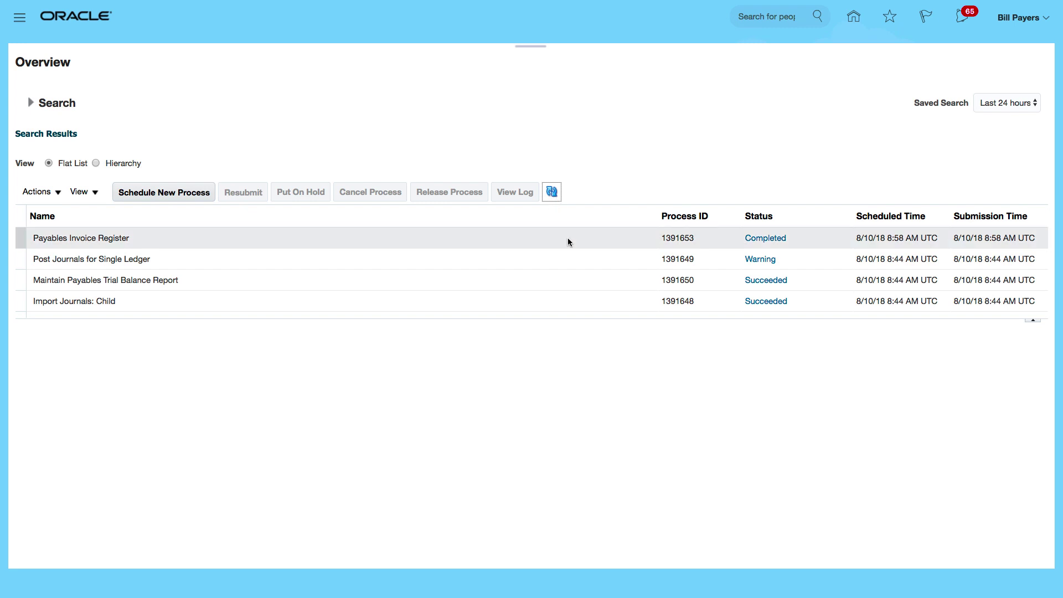
scroll(506, 501, down, 1)
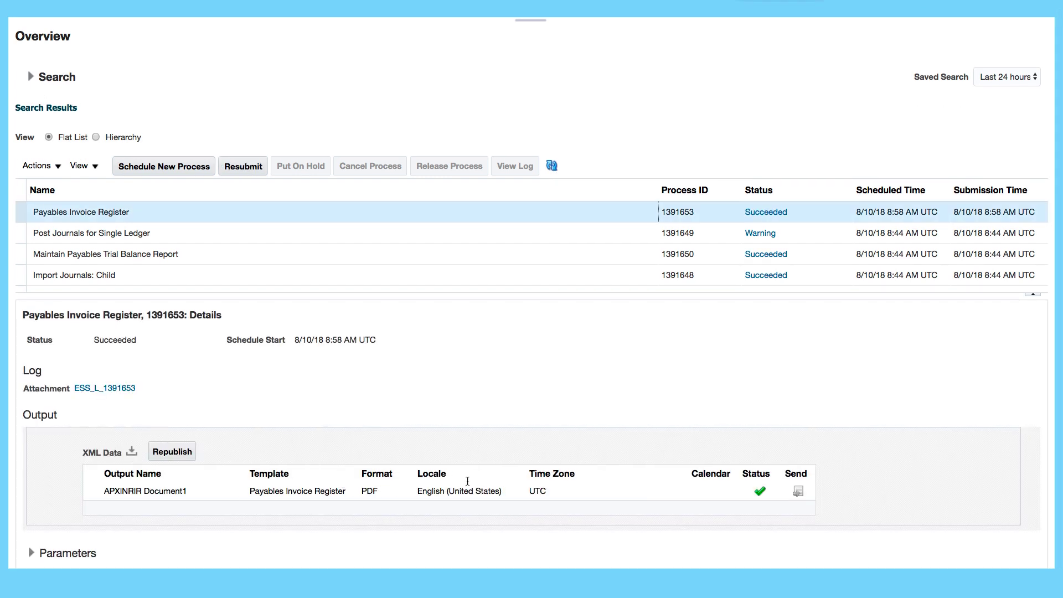
click(185, 453)
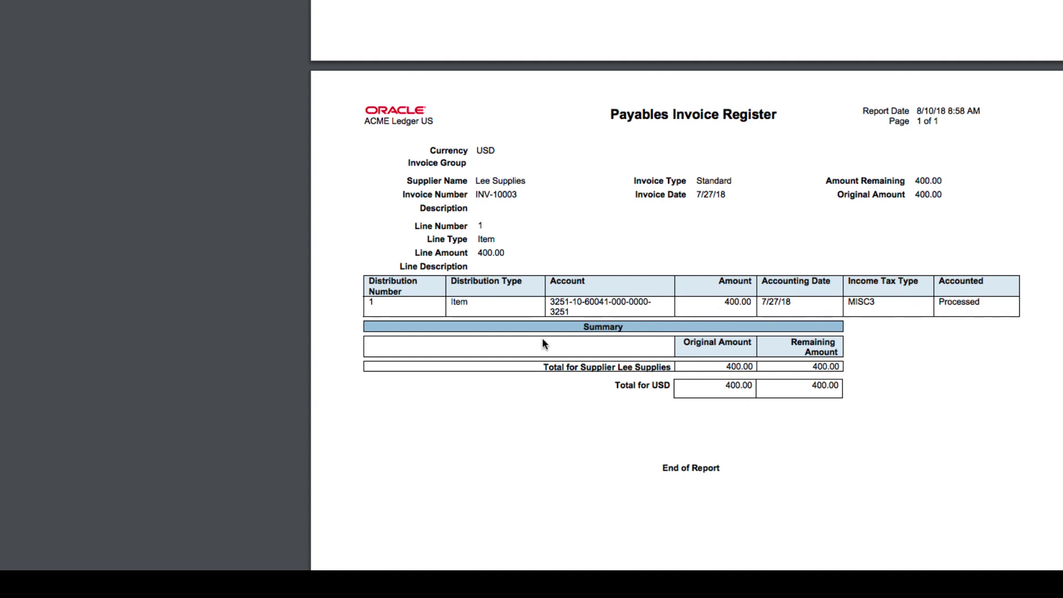
Scroll through the PDF to review Lee Supplies' invoice INV-10003 totalling 400.00 USD.
scroll(634, 314, down, 3)
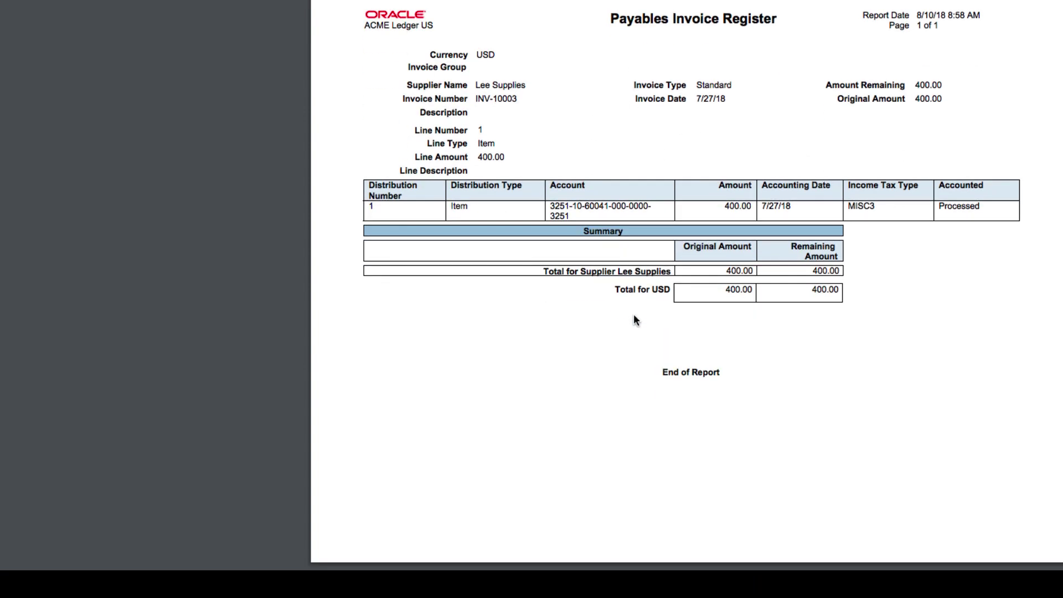
scroll(633, 313, up, 5)
scroll(634, 315, up, 5)
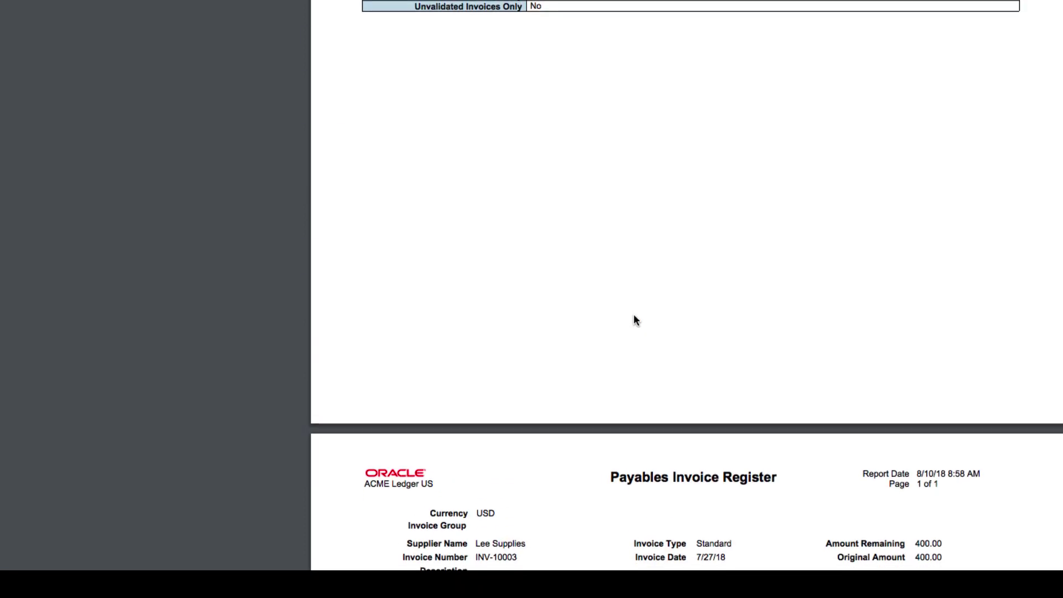
scroll(633, 320, down, 1)
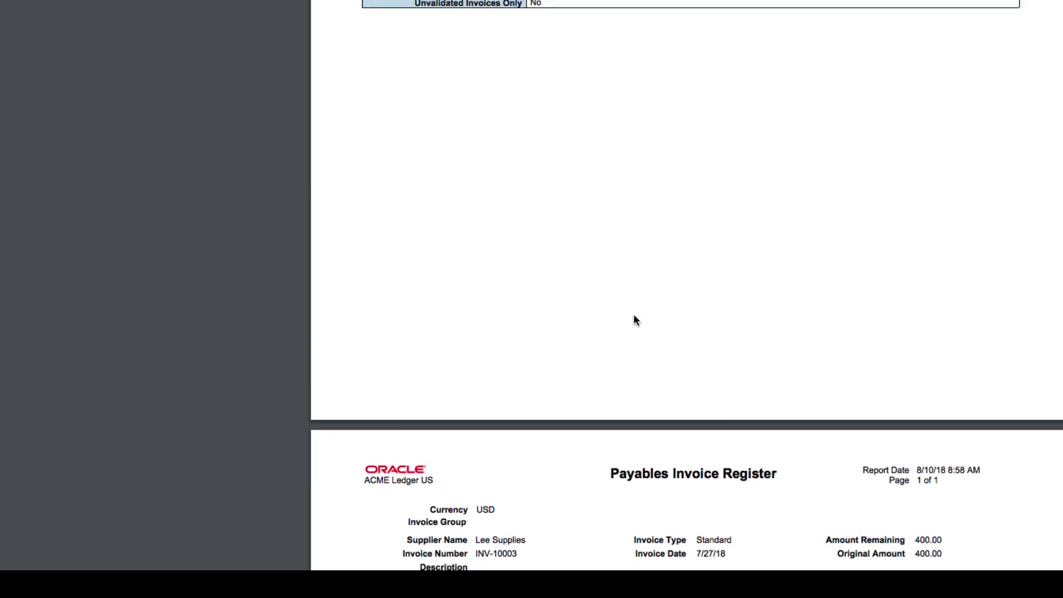